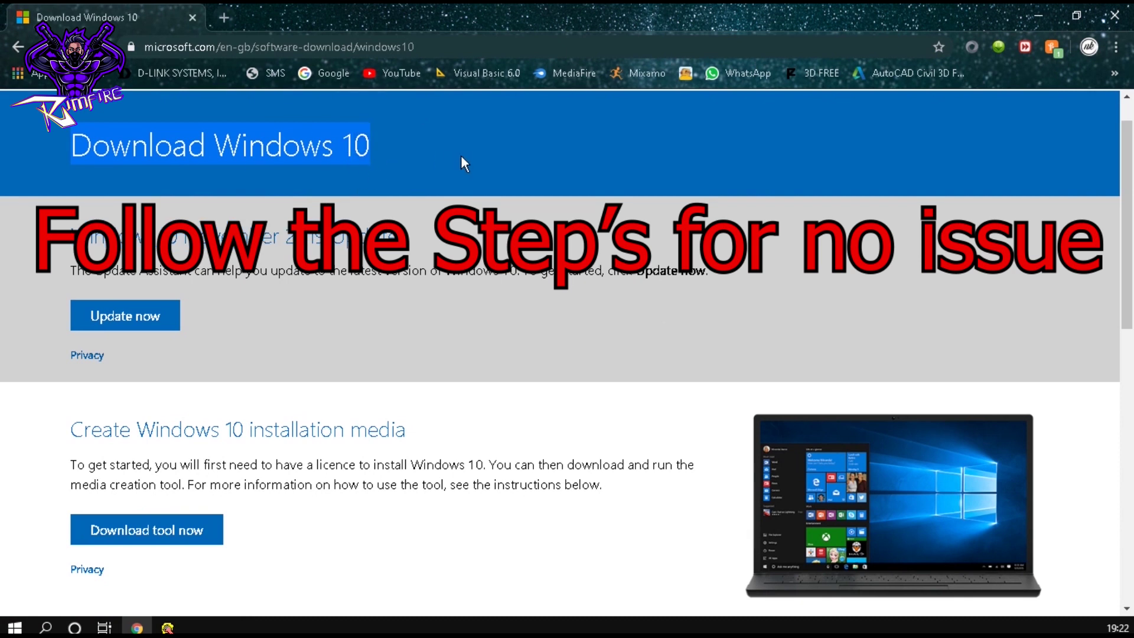
- Download the Windows 10 media creation tool from the Microsoft download page and open the downloaded file
scroll(312, 434, down, 1)
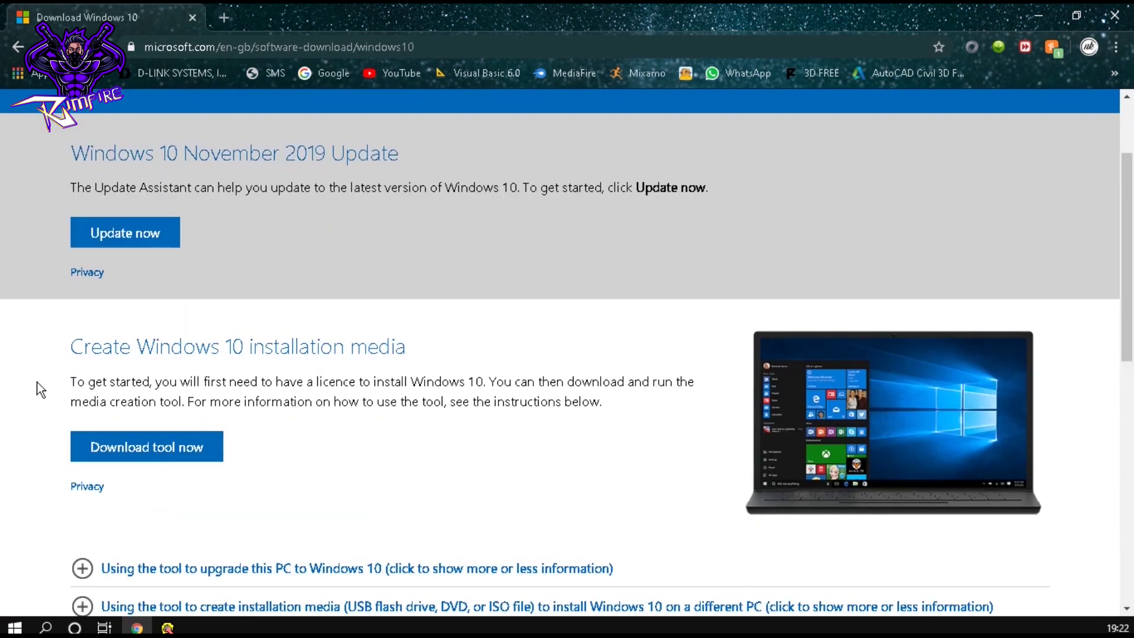
click(124, 456)
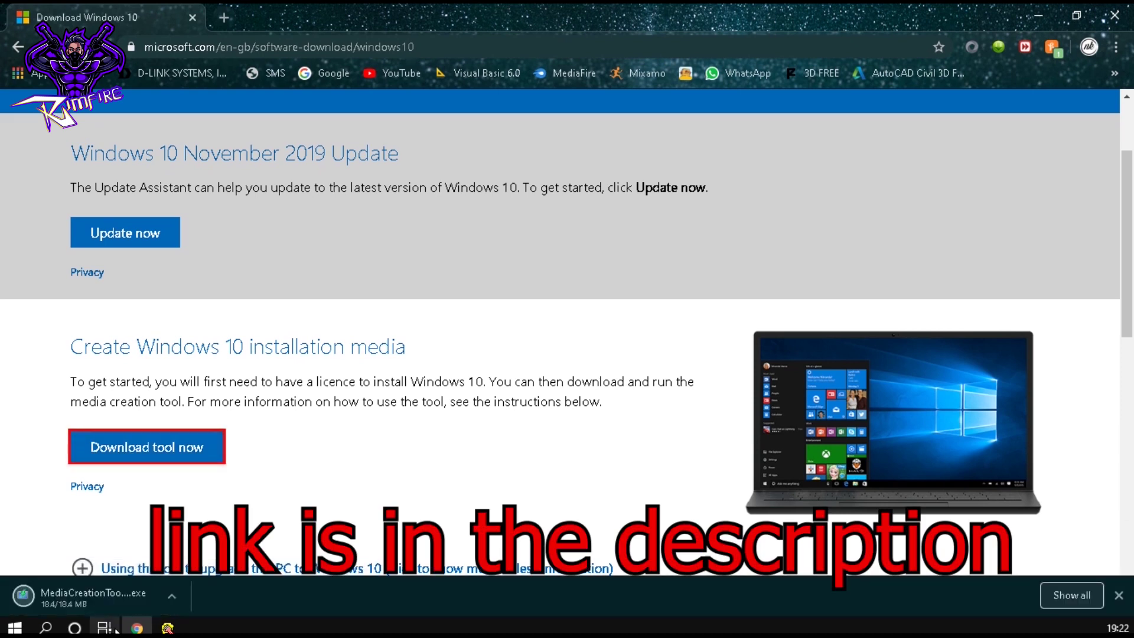
right_click(93, 594)
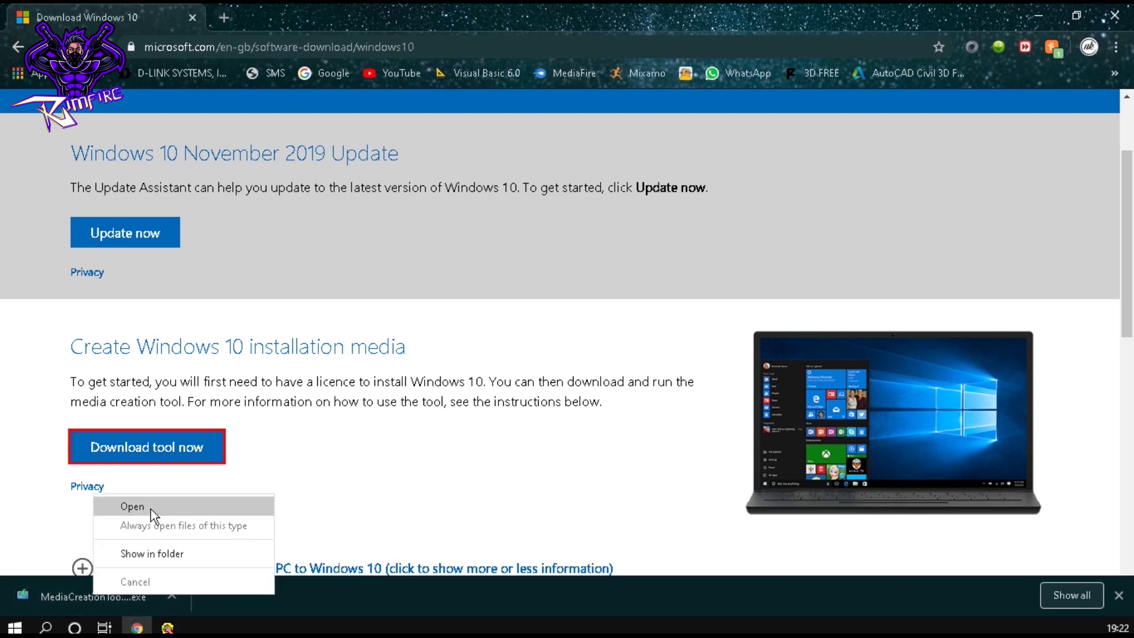
click(151, 510)
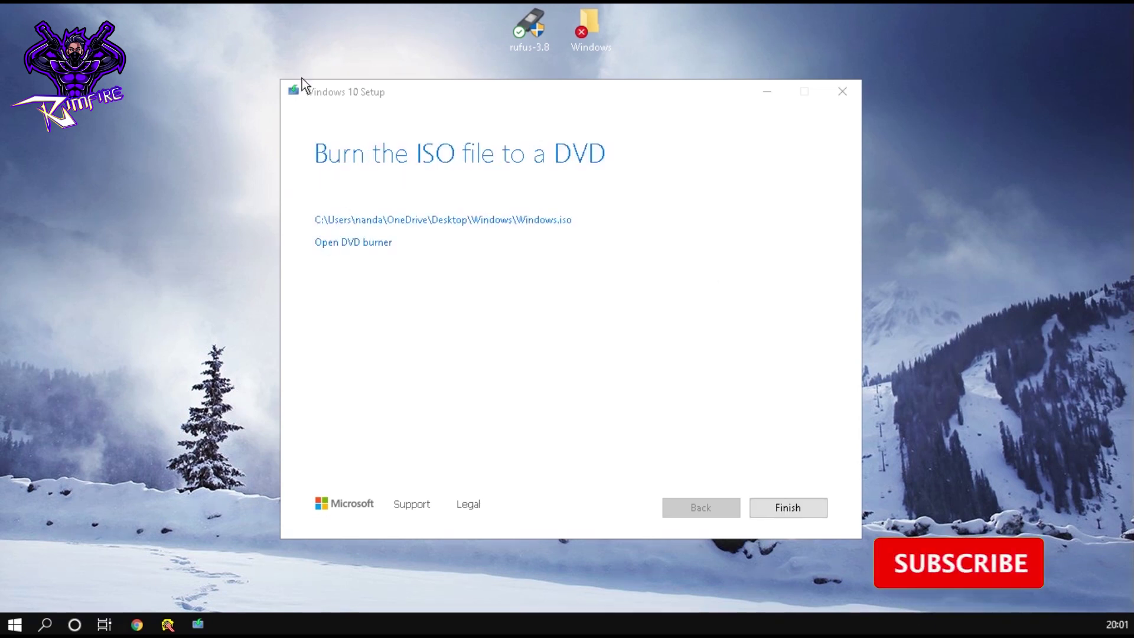
- Finish the Windows 10 Setup wizard and move the rufus-3.8 and Windows icons toward the middle of the desktop
mouse_move(345, 97)
mouse_down()
mouse_move(417, 102)
mouse_move(306, 103)
mouse_up()
click(749, 515)
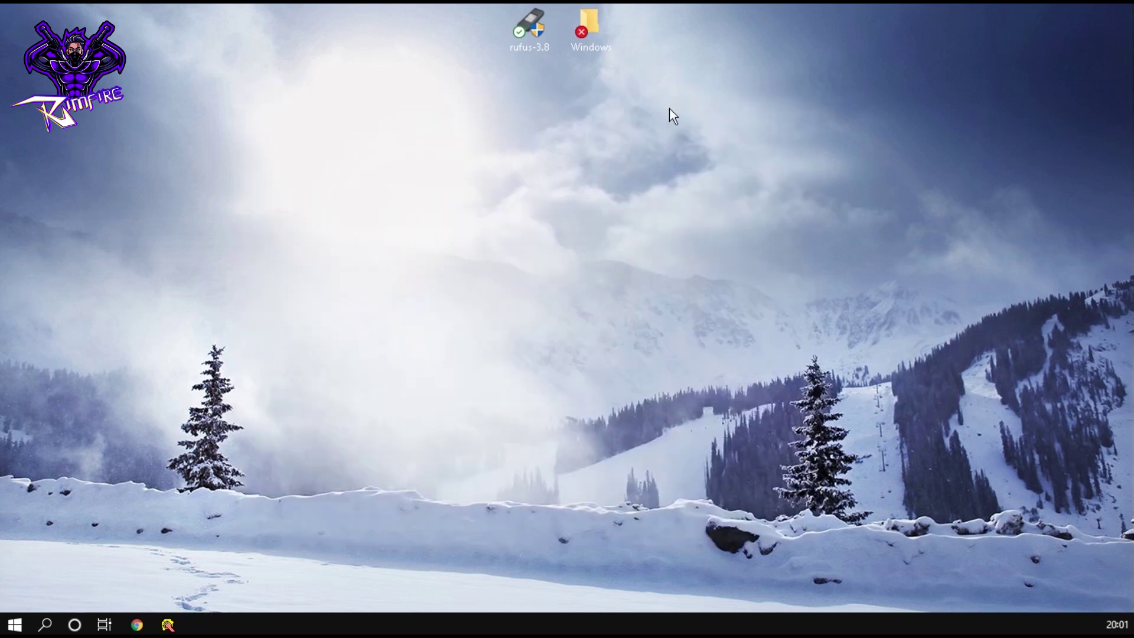
drag(668, 108, 473, 251)
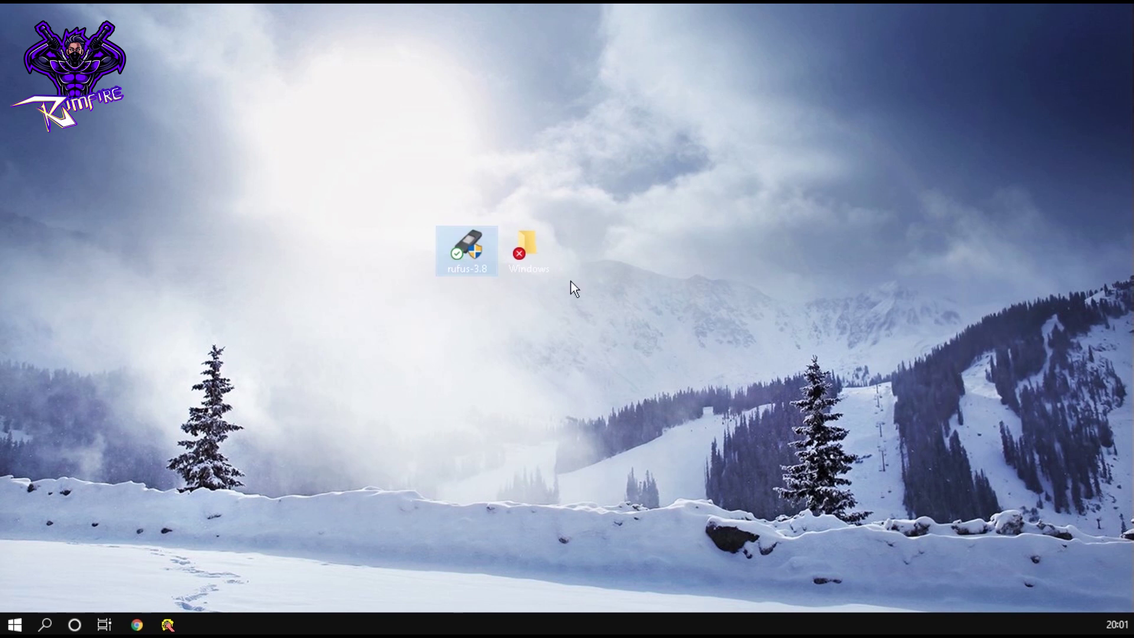
- Copy the name of the rufus-3.8 file on the desktop without renaming it
double_click(469, 274)
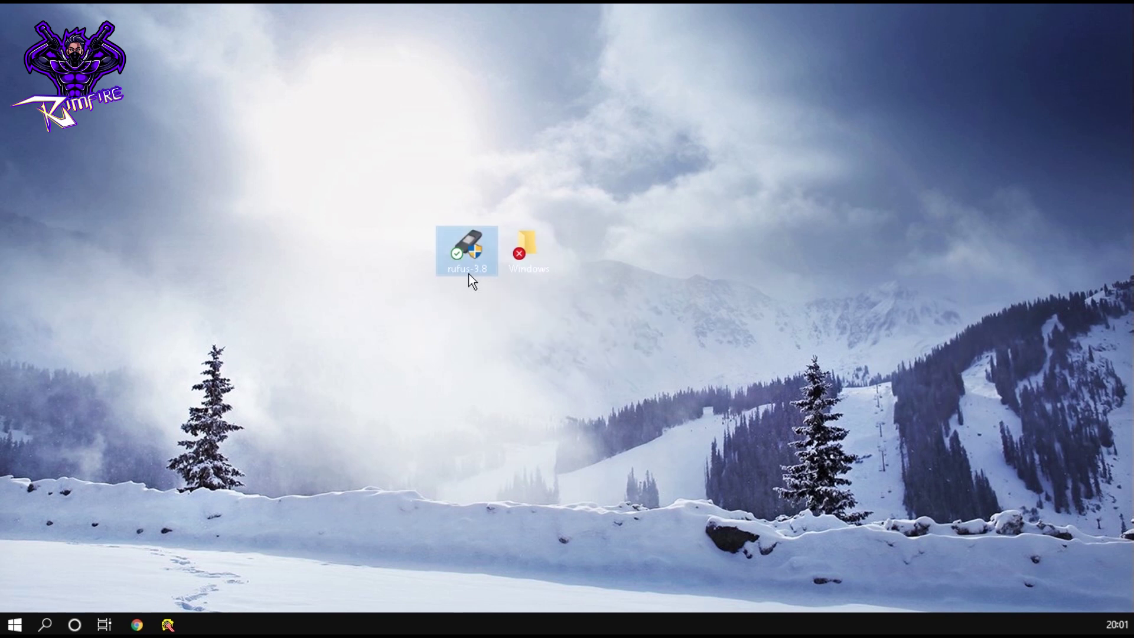
right_click(469, 274)
click(531, 574)
key(ctrl+c)
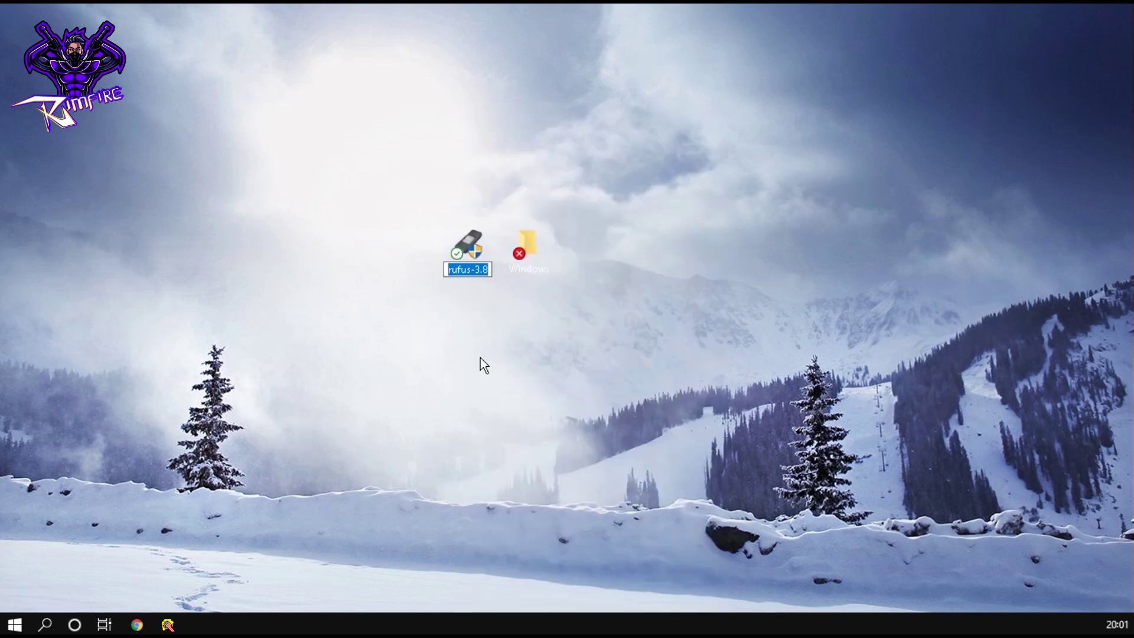
key(Return)
- Switch to Chrome and search Google for the copied name rufus-3.8 in a new tab
click(137, 624)
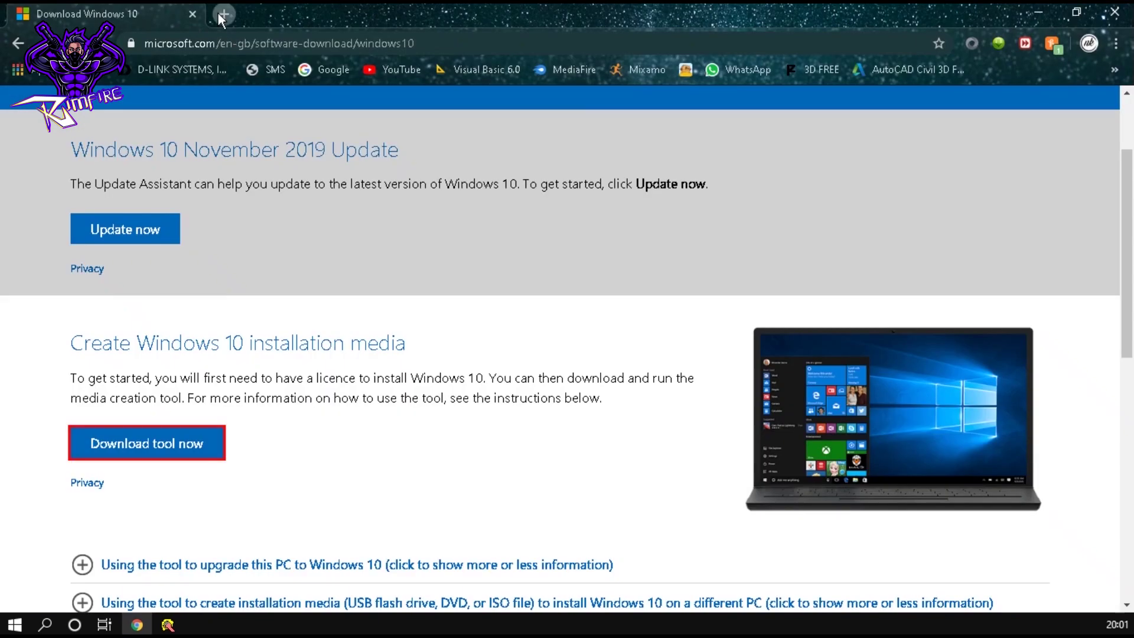
click(222, 15)
click(330, 69)
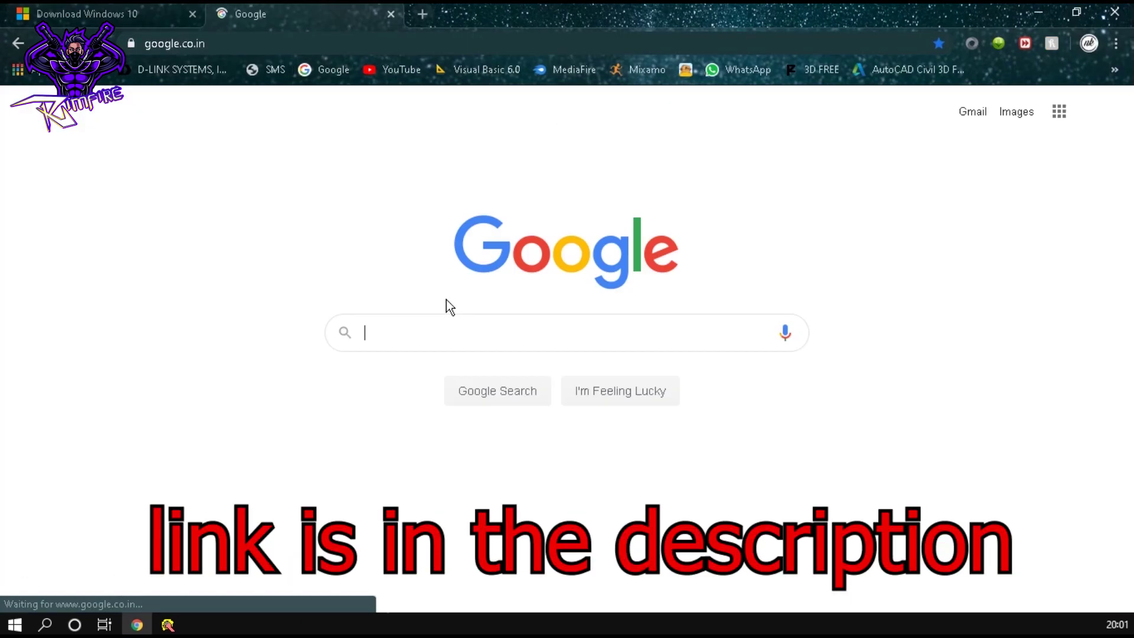
key(ctrl+v)
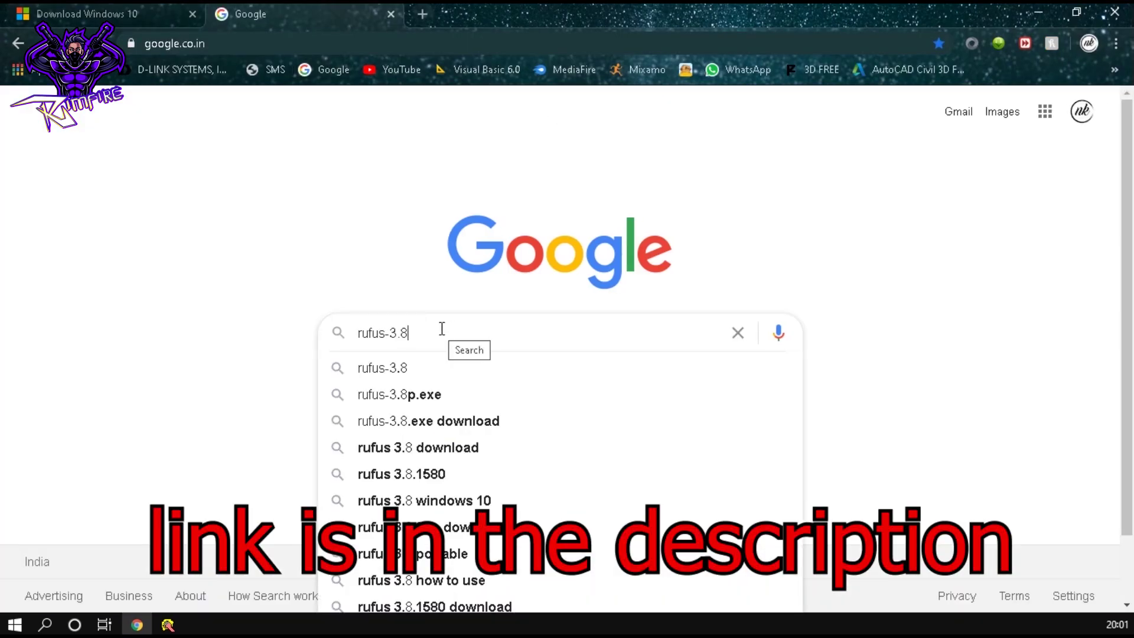
key(Return)
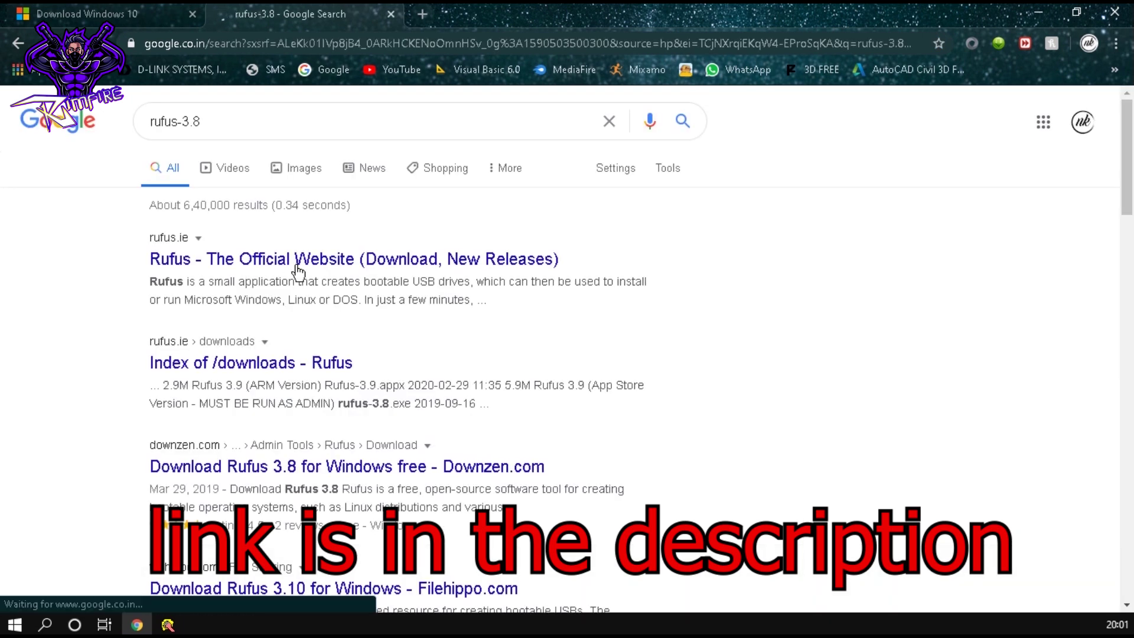
- Download Rufus 3.10 from the official Rufus website and minimize the browser
click(298, 264)
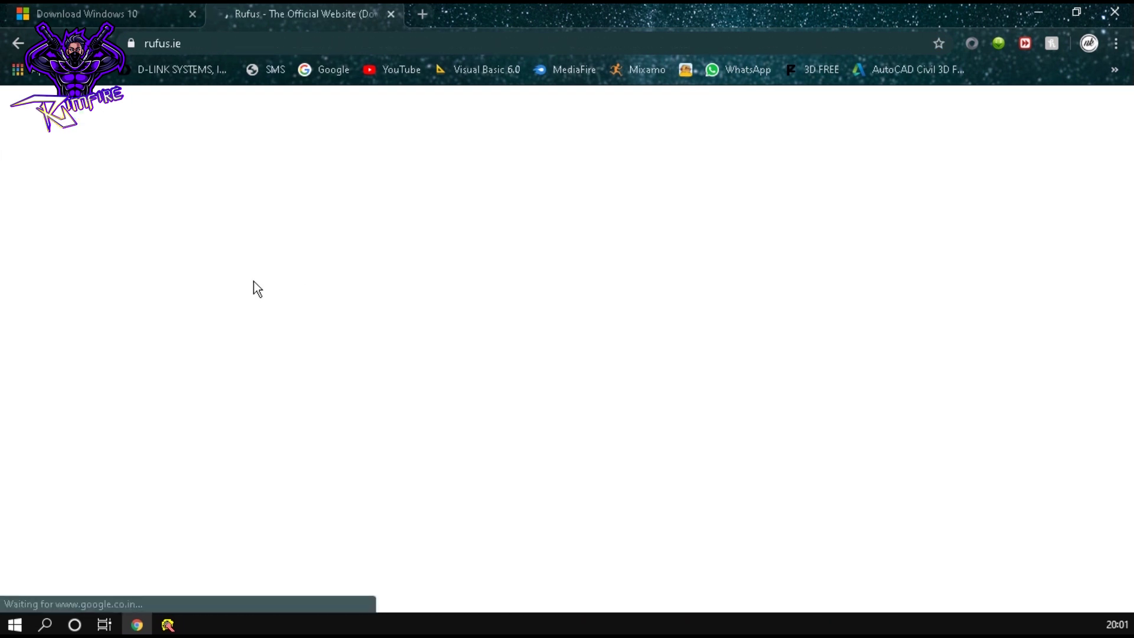
scroll(217, 302, down, 14)
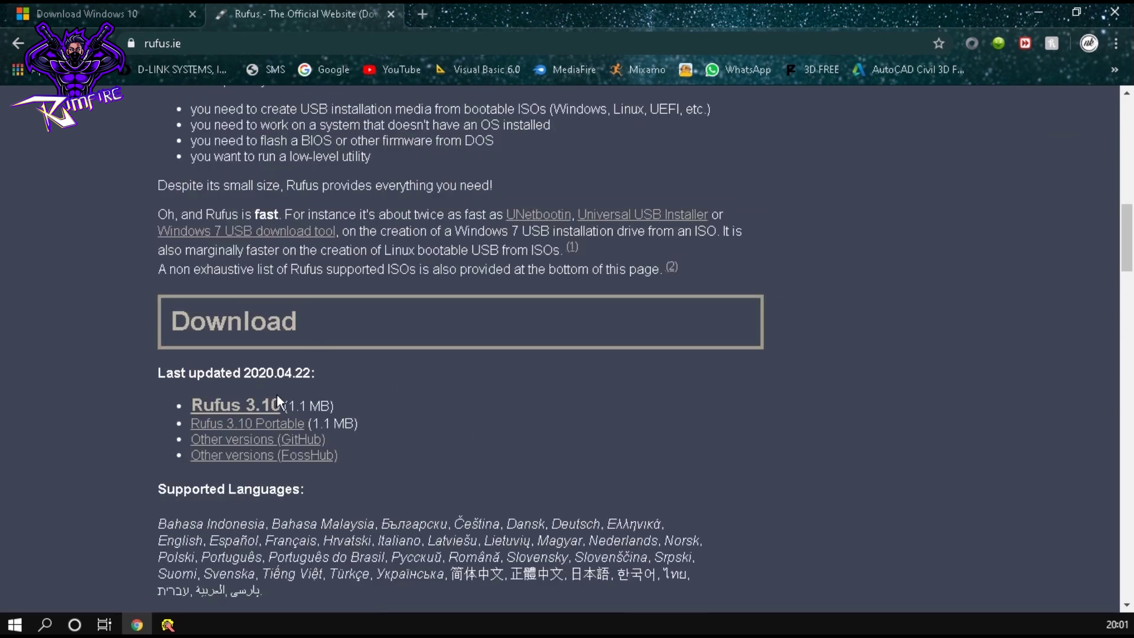
click(198, 408)
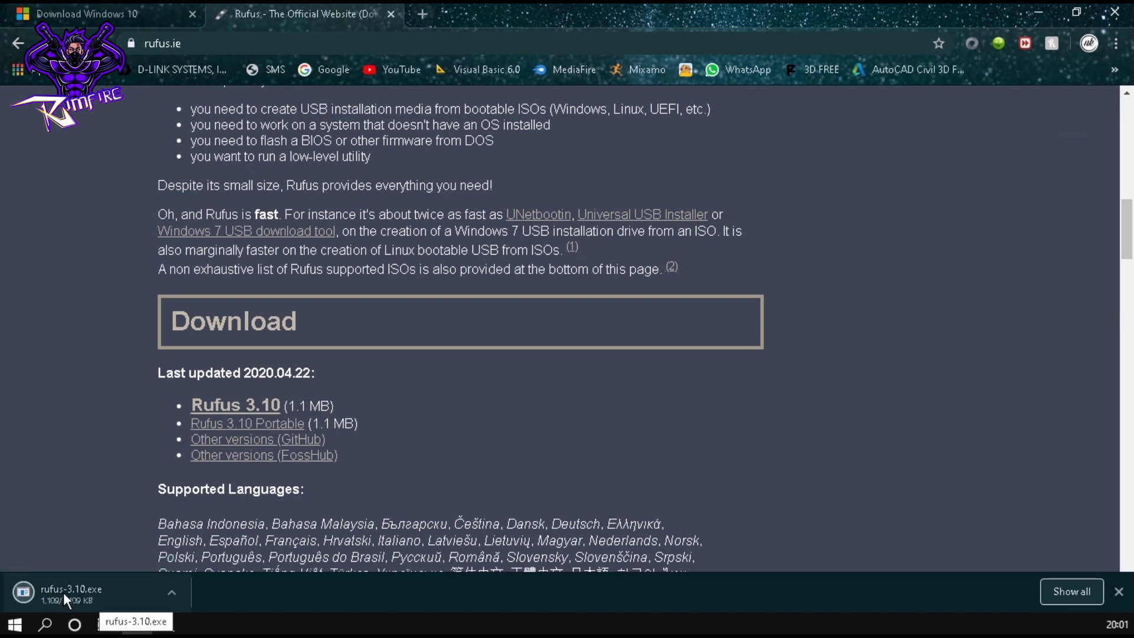
click(1038, 12)
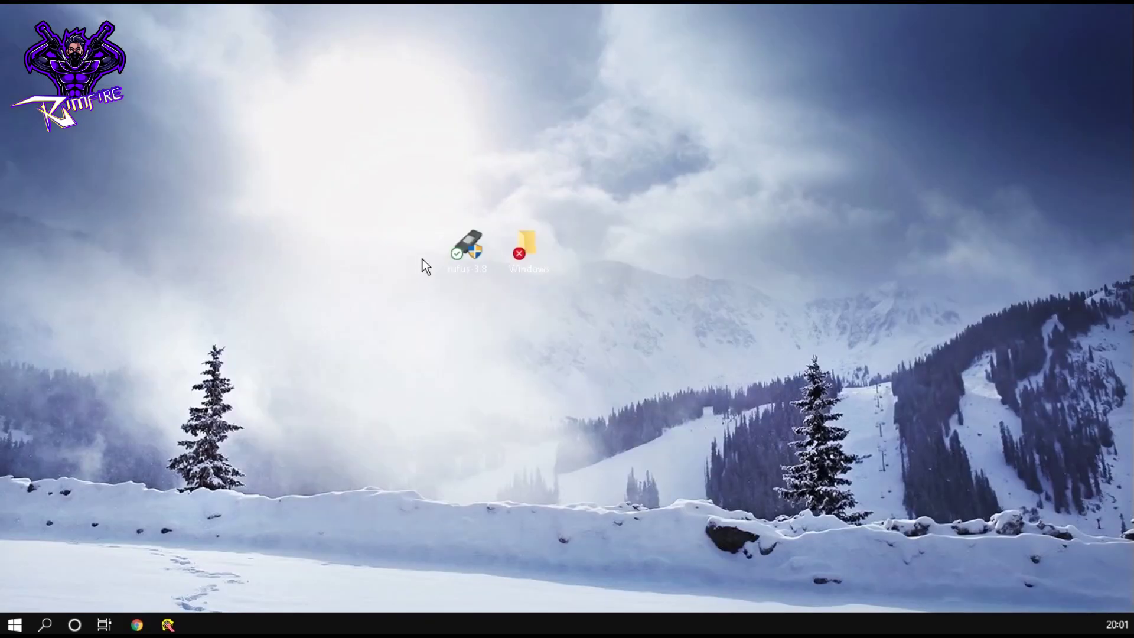
- Run rufus-3.8 from the desktop as administrator and reposition its window
right_click(477, 251)
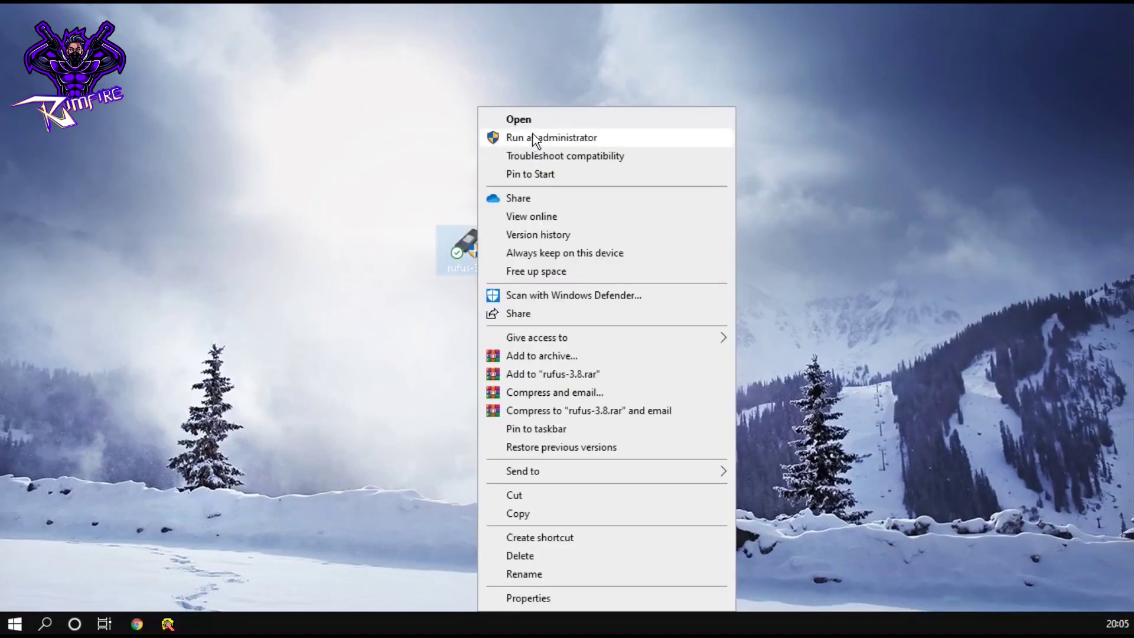
click(535, 137)
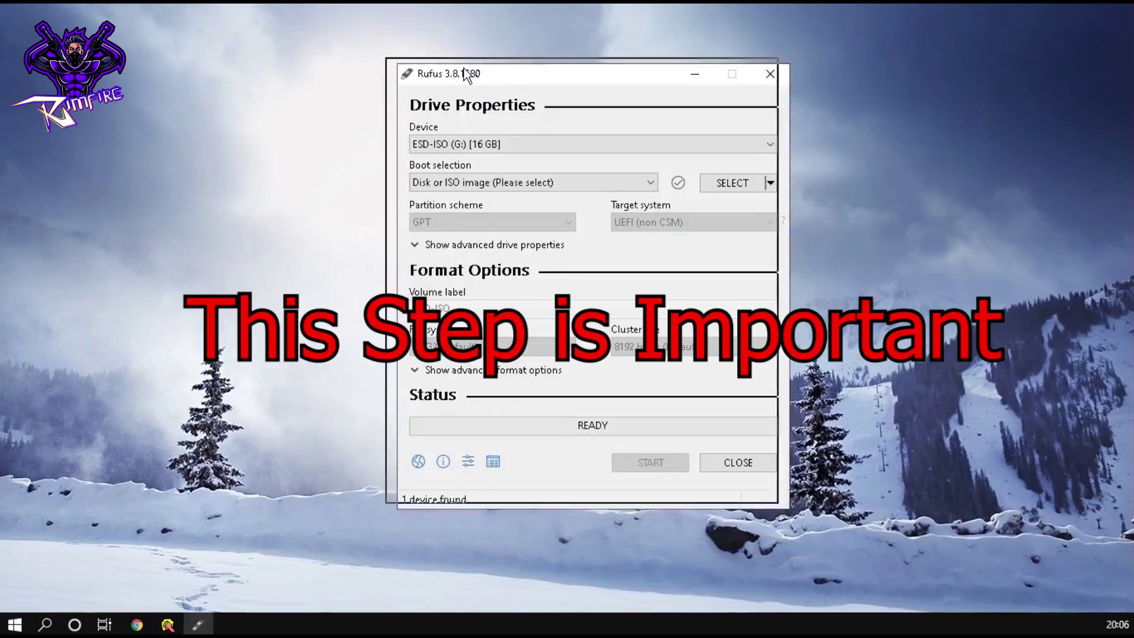
drag(497, 79, 517, 83)
- Keep ESD-ISO (G:) as the device and choose Disk or ISO image as the boot selection
click(519, 151)
click(458, 165)
click(470, 186)
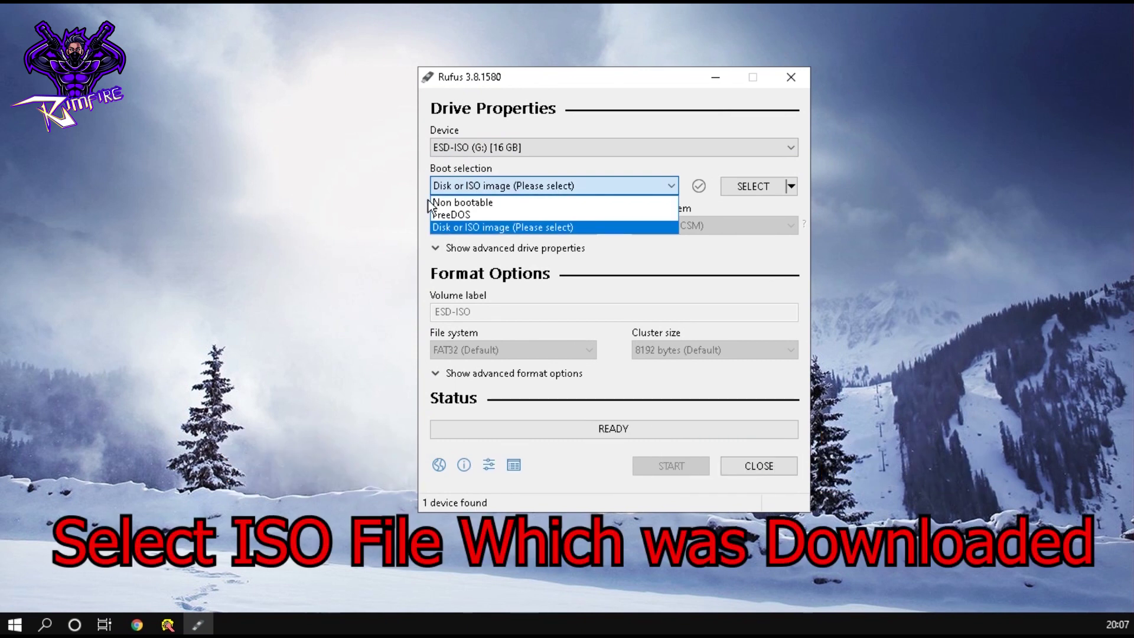
click(452, 228)
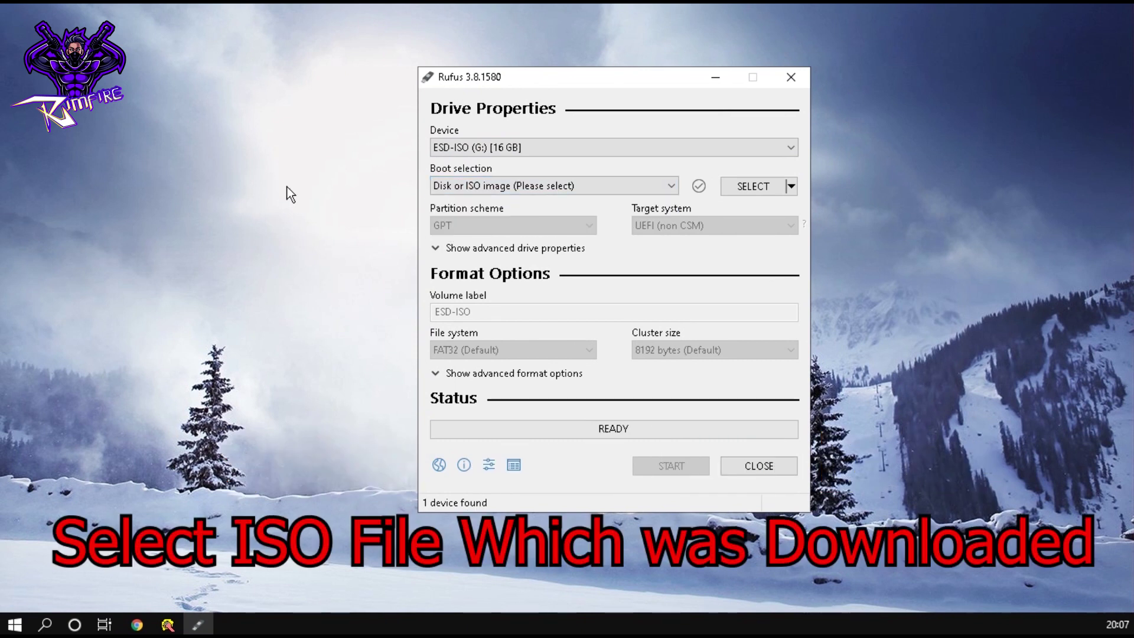
- Load the Windows ISO image from the Windows folder on the Desktop as the boot image
click(754, 188)
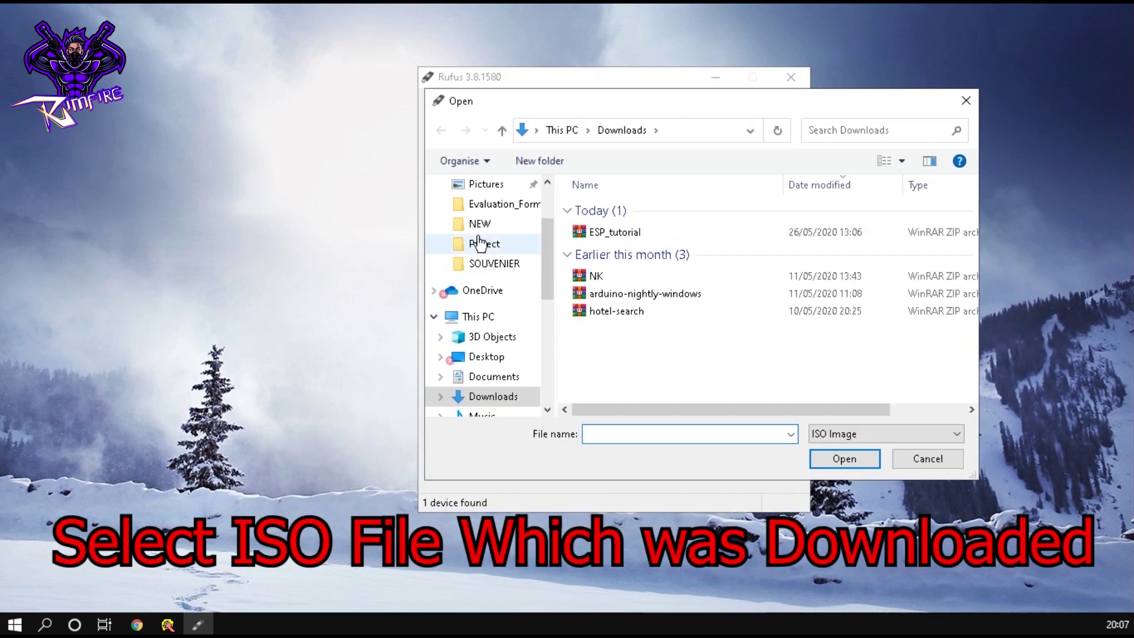
scroll(490, 232, up, 1)
click(477, 218)
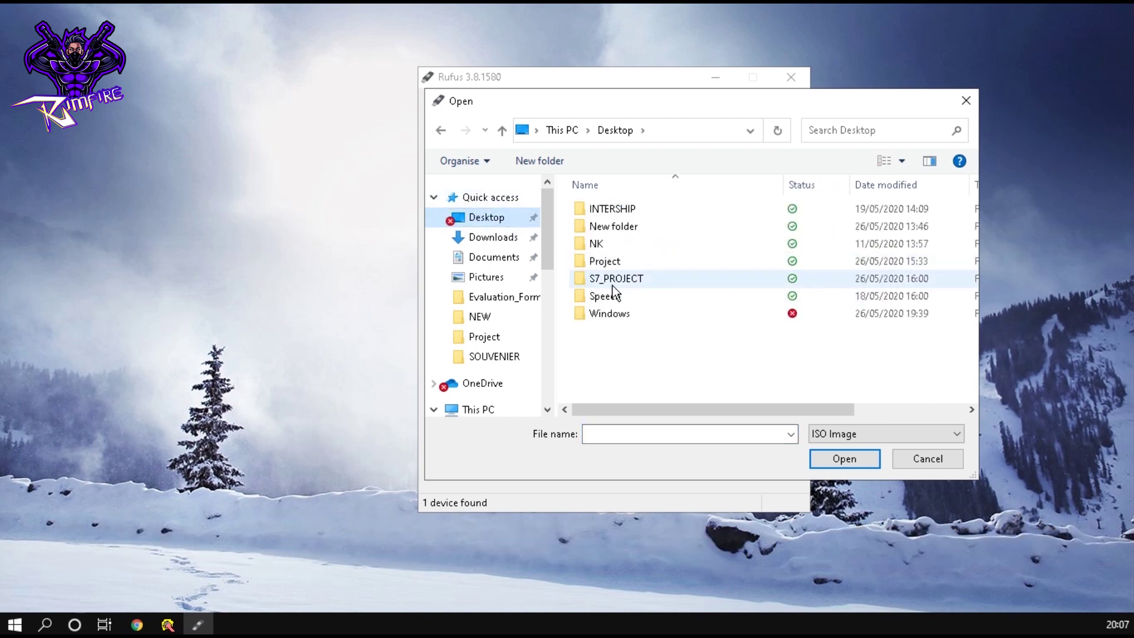
double_click(607, 312)
click(618, 231)
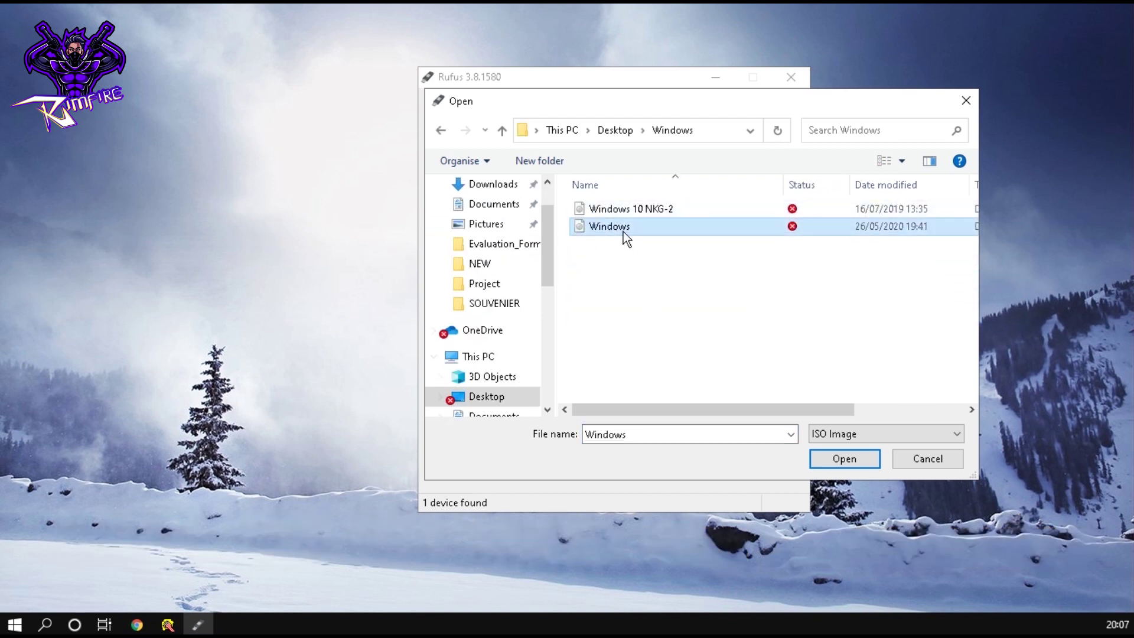
click(834, 460)
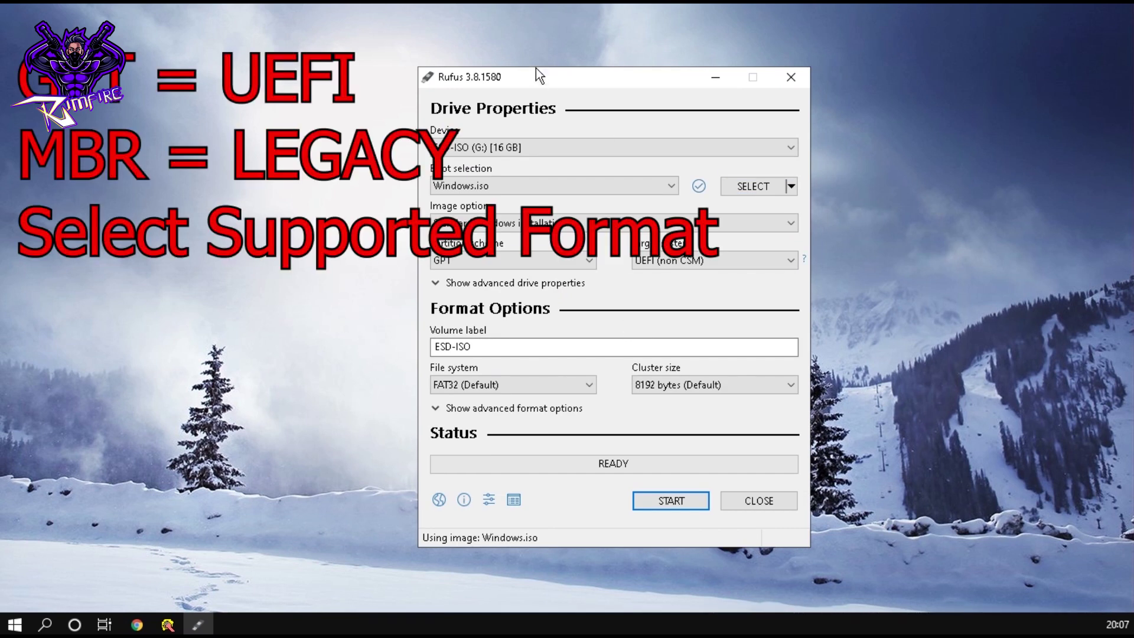
- Choose GPT as the partition scheme and UEFI (non CSM) as the target system
drag(529, 65, 515, 53)
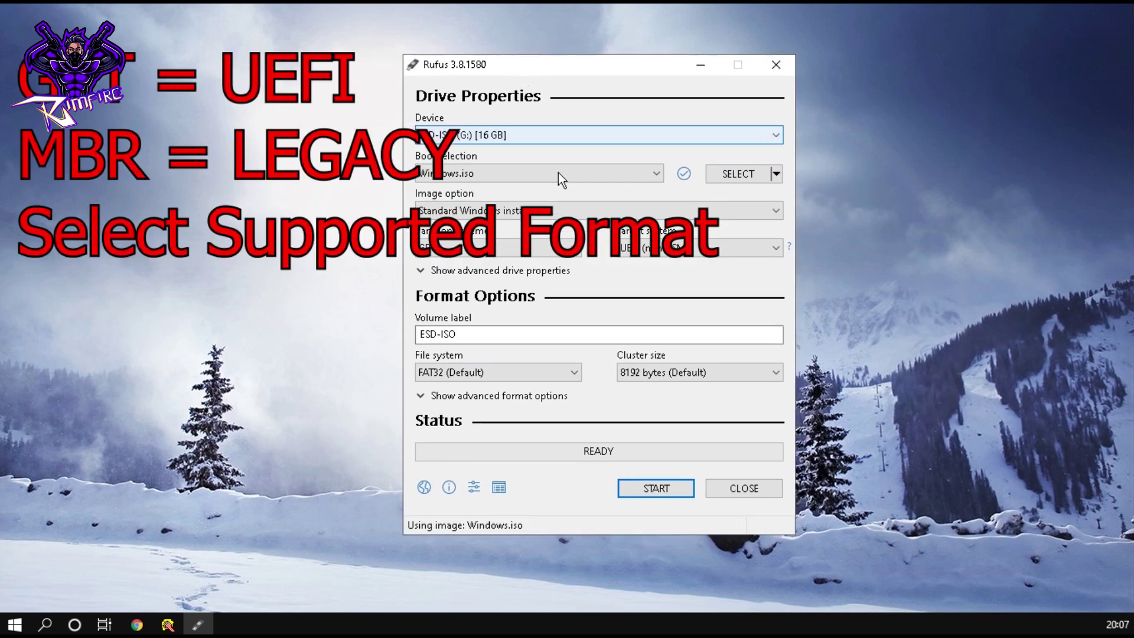
click(517, 248)
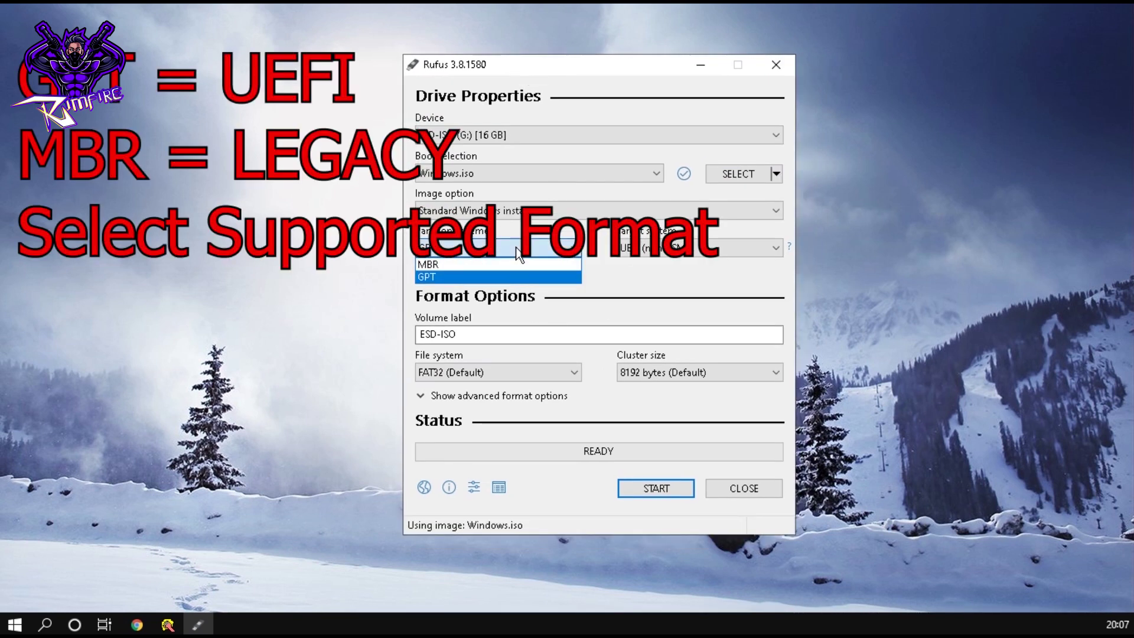
click(448, 278)
click(657, 254)
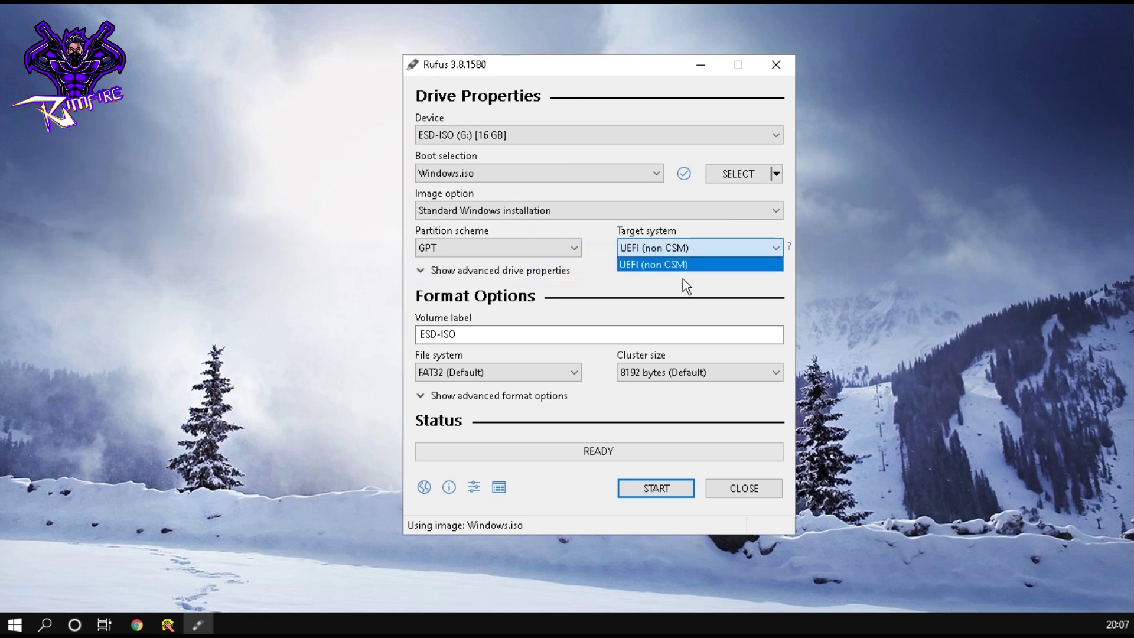
click(654, 267)
- Switch the partition scheme to MBR with BIOS (or UEFI-CSM) as the target system
click(494, 248)
click(460, 261)
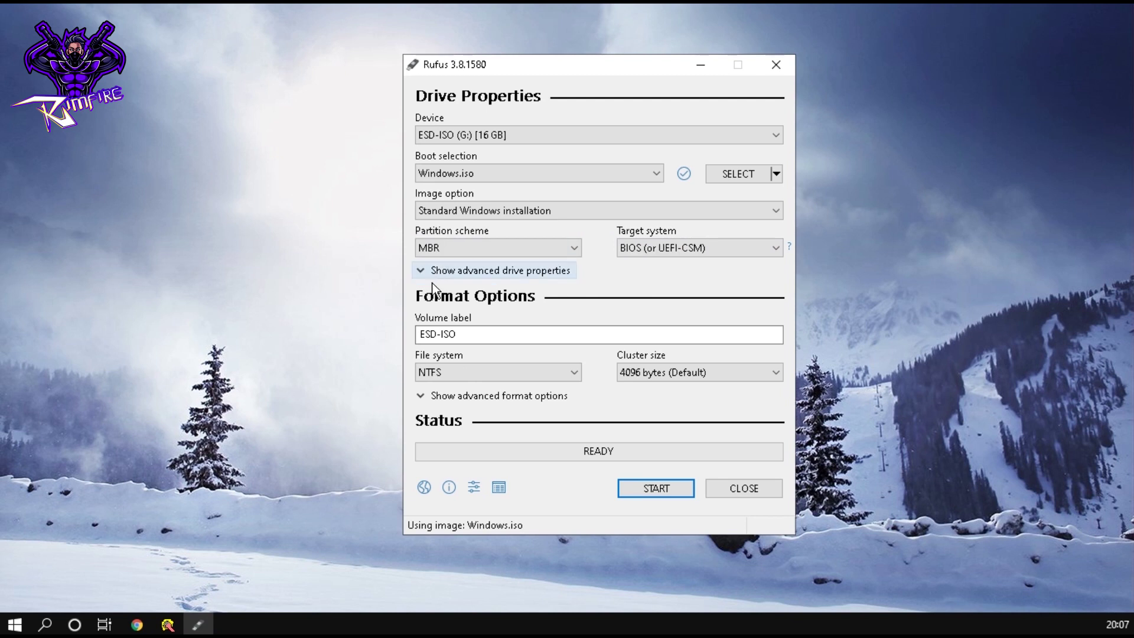
click(707, 250)
click(653, 264)
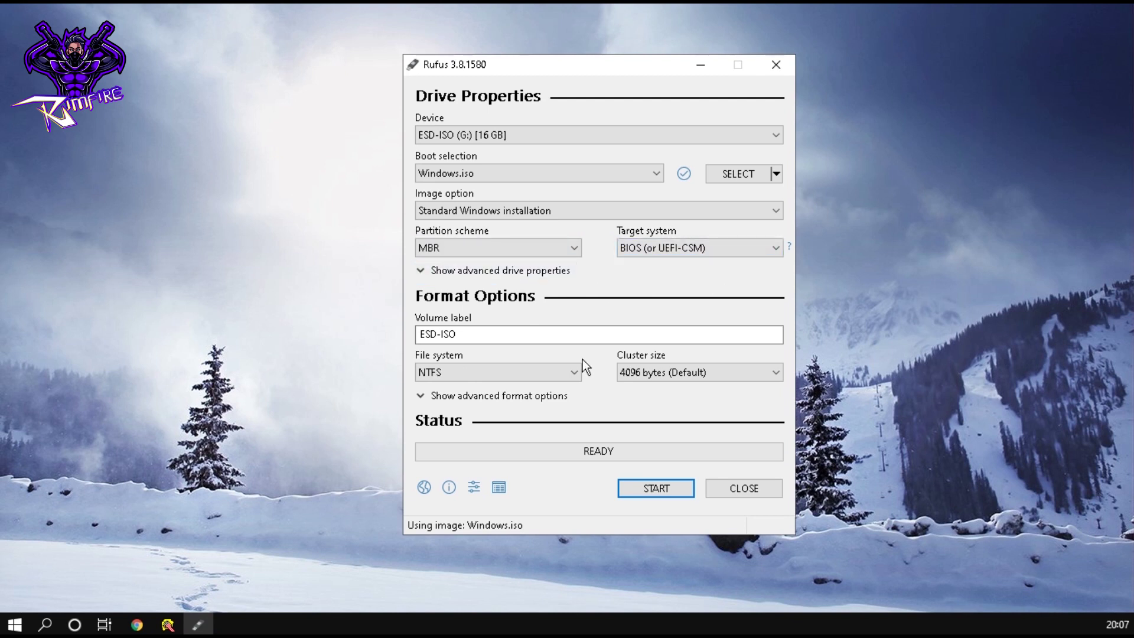
- Set the partition scheme back to GPT and write Windows.iso to the ESD-ISO (G:) drive, accepting the data erasure and closing Rufus when done
click(531, 255)
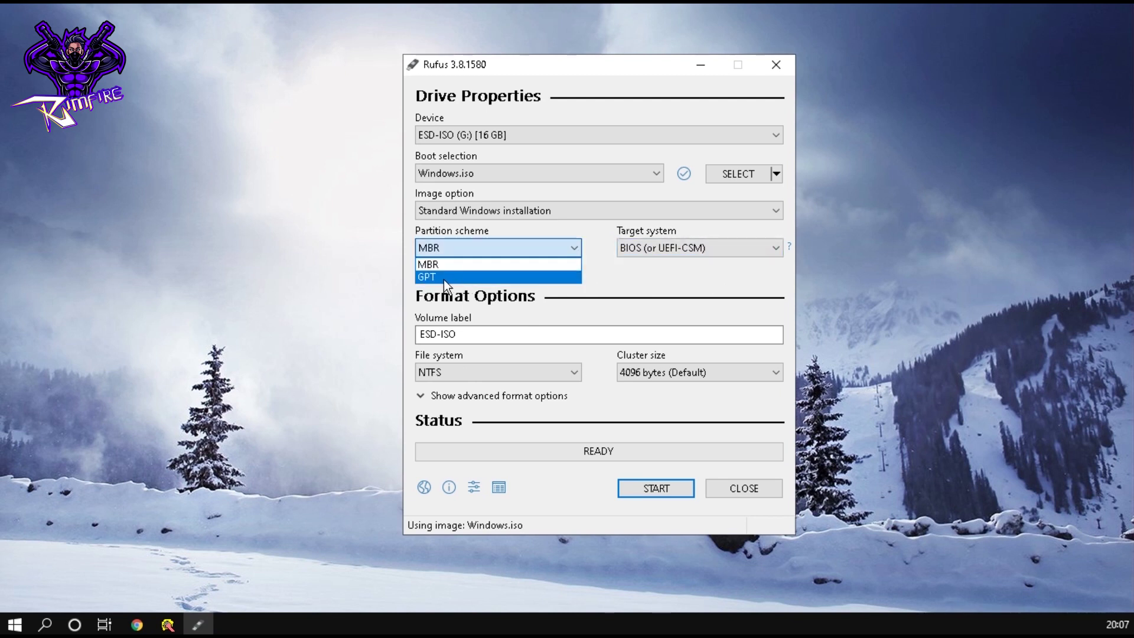
click(456, 278)
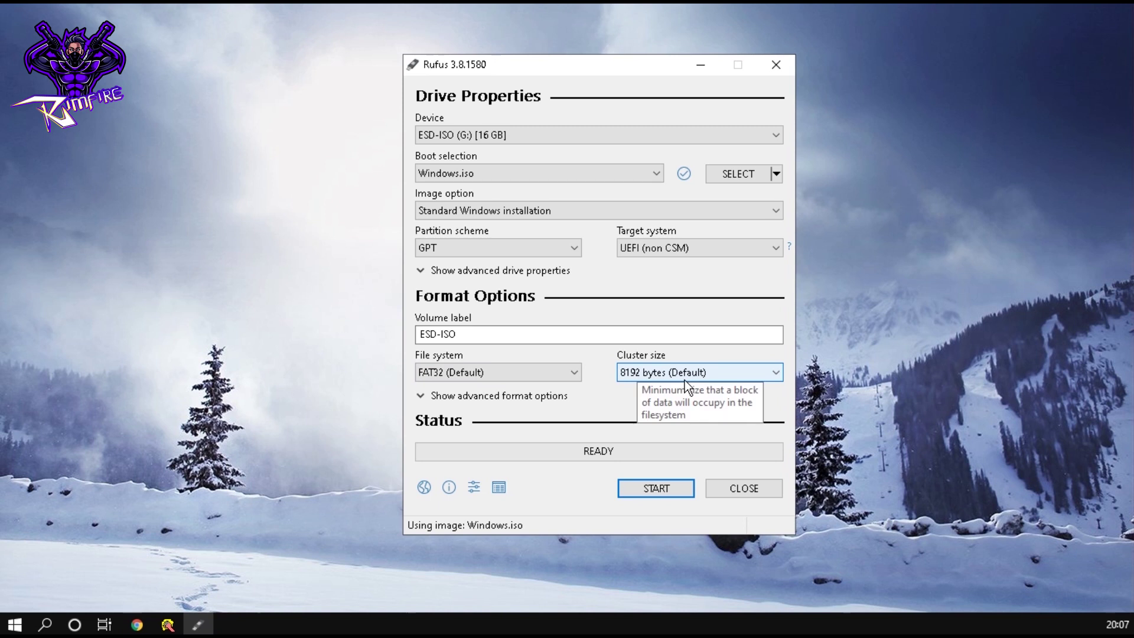
click(679, 487)
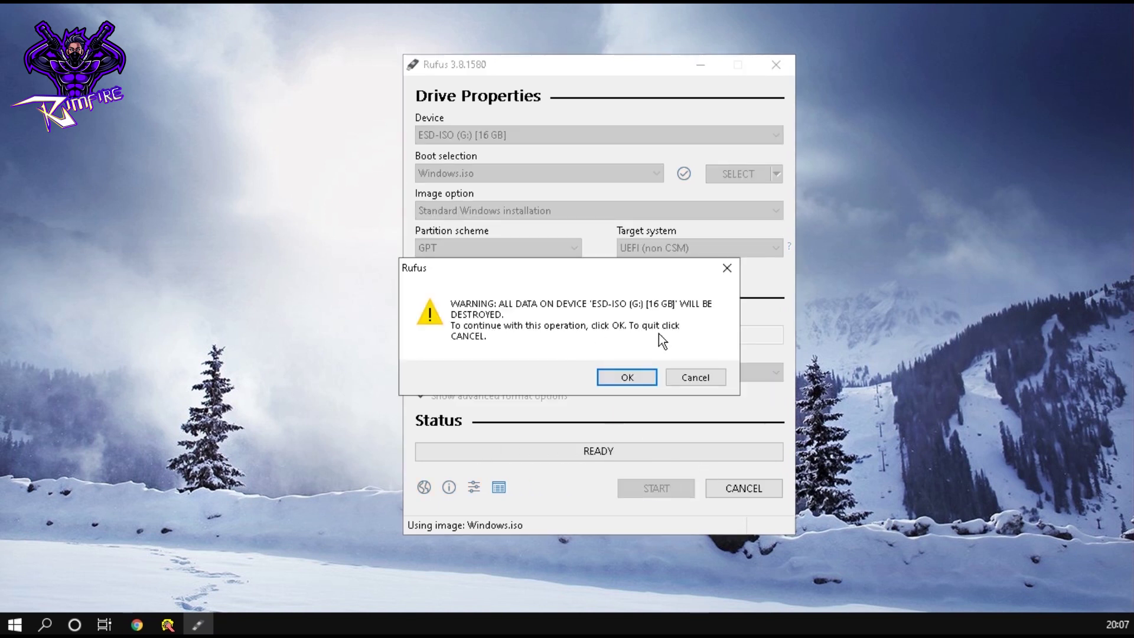
click(619, 382)
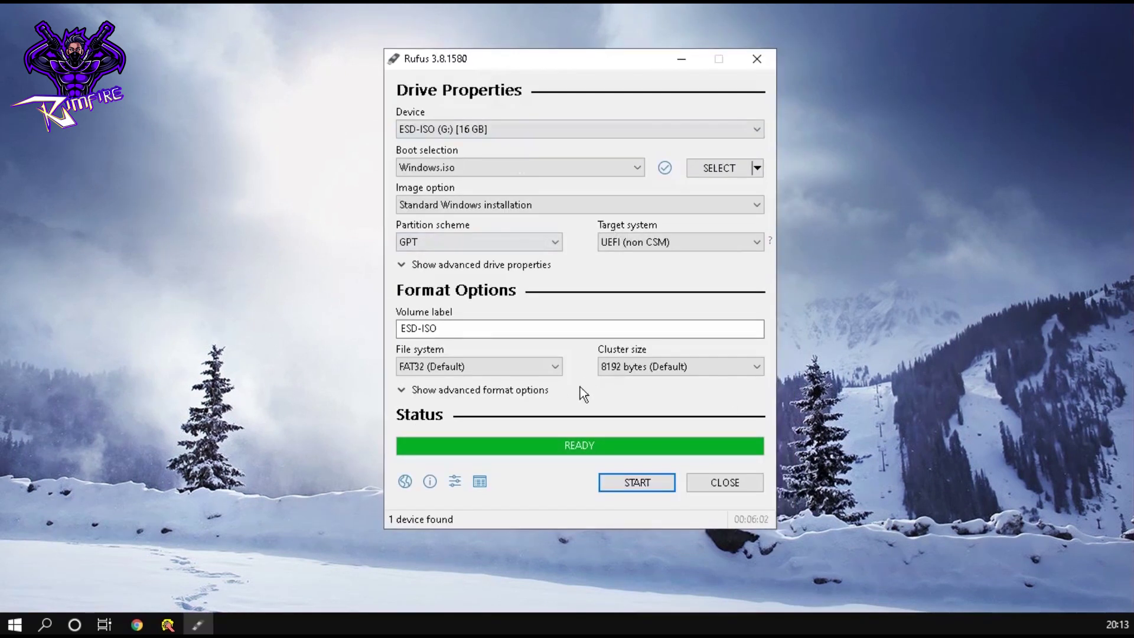
click(724, 482)
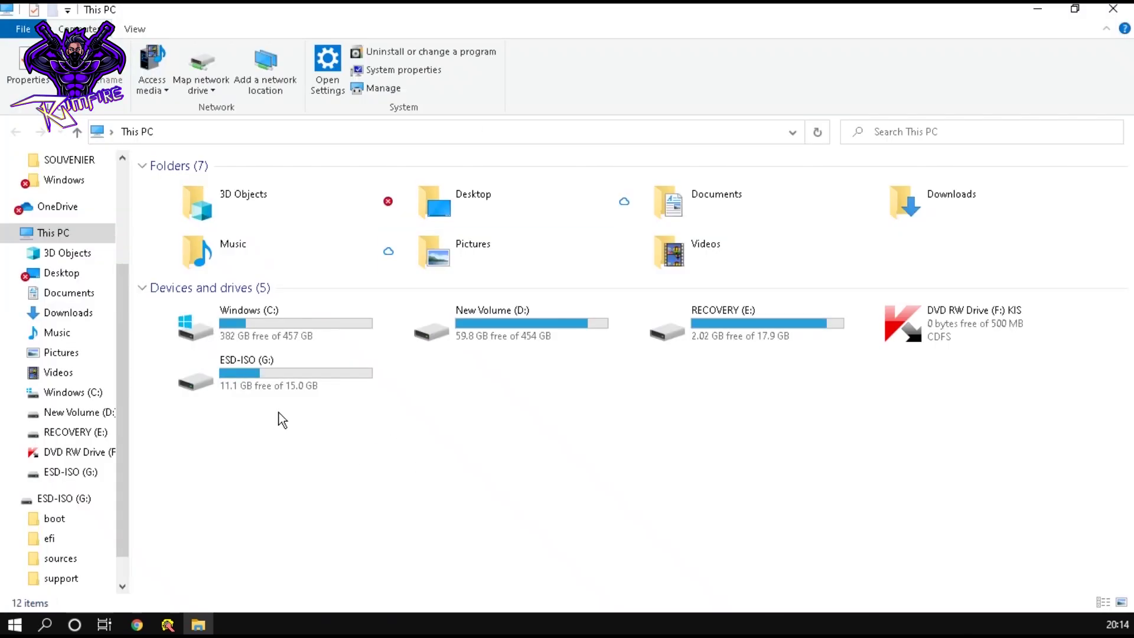
- Refresh the This PC view and select the ESD-ISO (G:) drive to check its updated entry
click(273, 385)
right_click(329, 447)
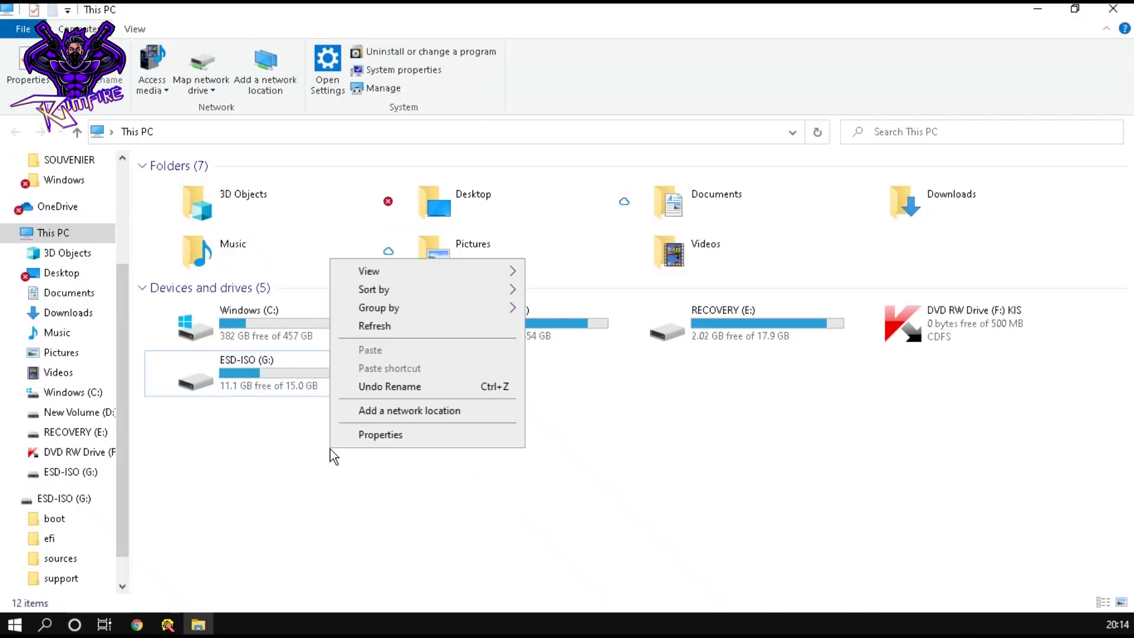
click(394, 324)
click(242, 384)
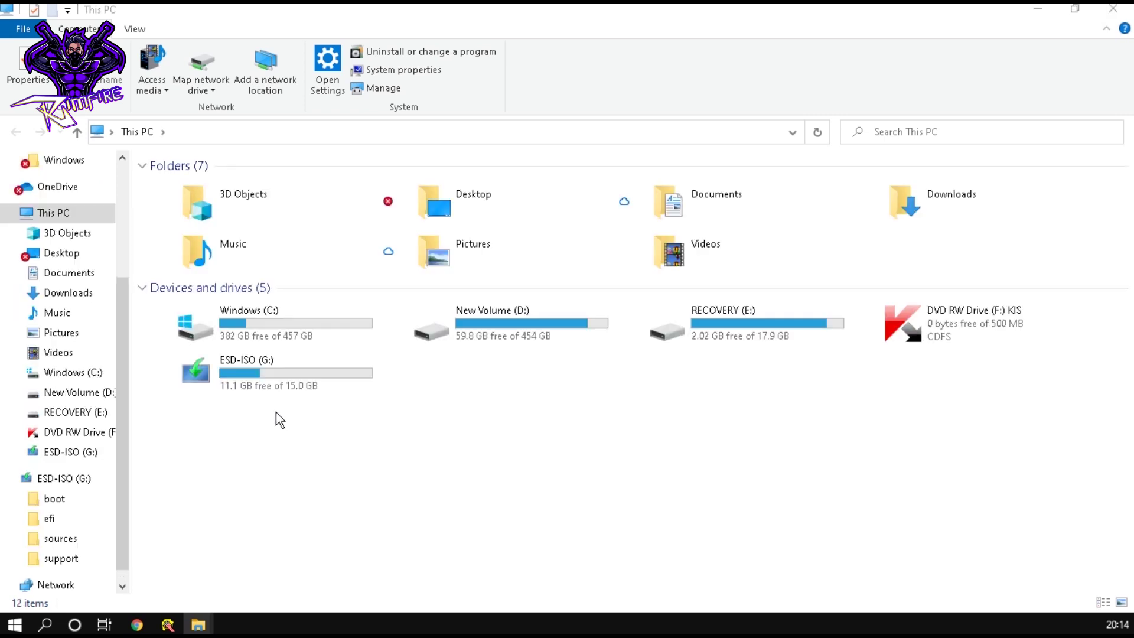
drag(388, 461, 231, 357)
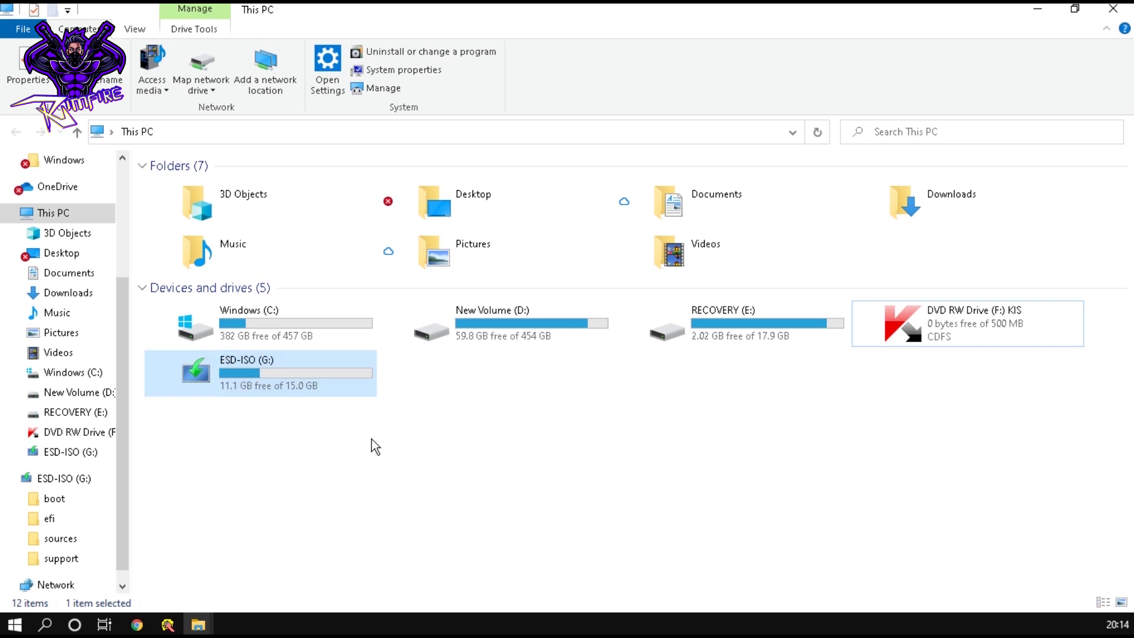
right_click(372, 440)
click(420, 315)
- Open the ESD-ISO (G:) drive to check the Windows setup files written to it, and close the window
double_click(273, 384)
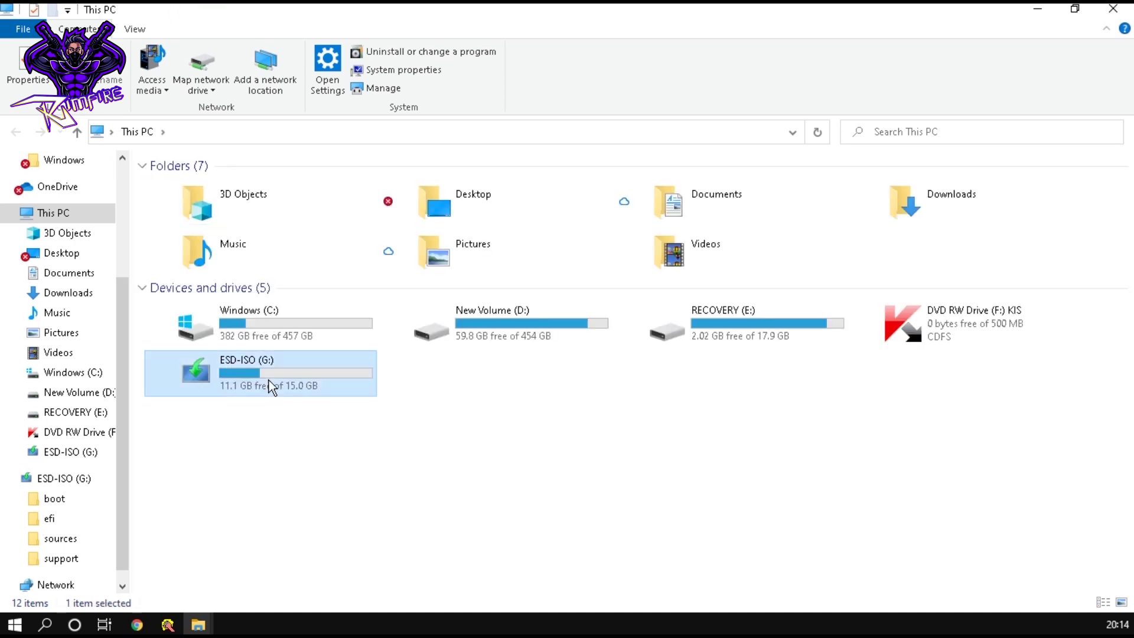
drag(796, 218, 200, 168)
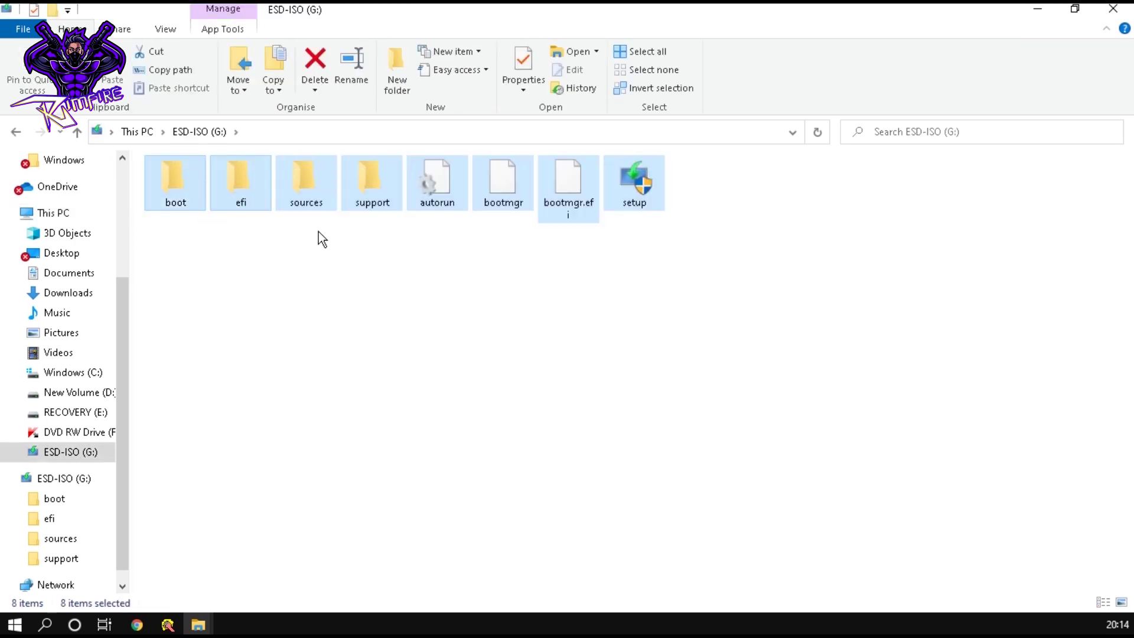
click(406, 289)
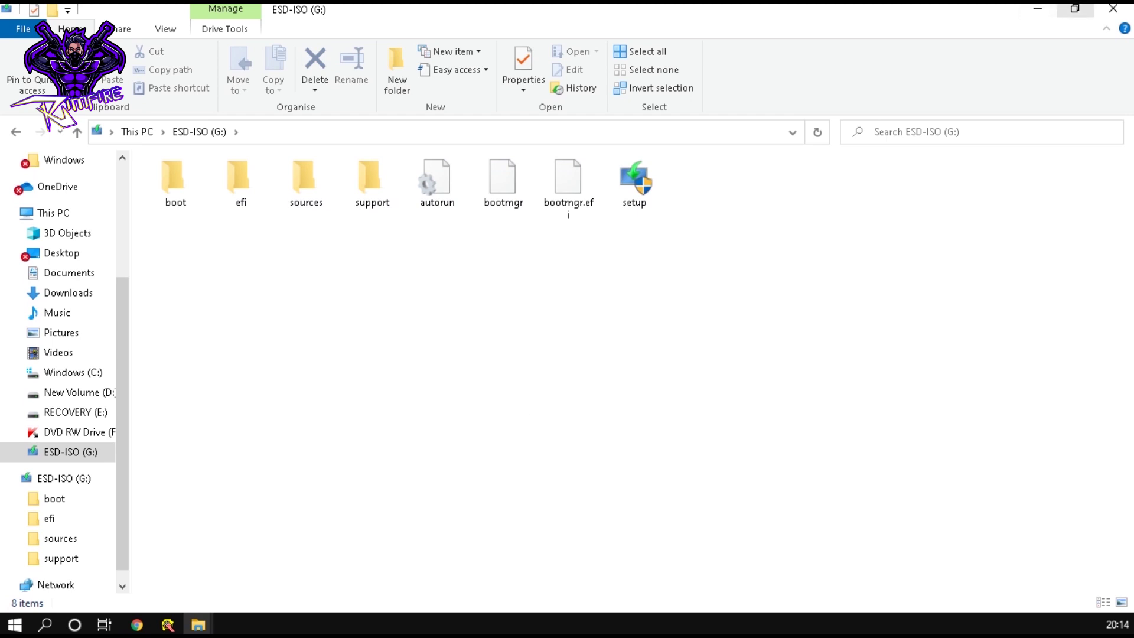
click(1113, 9)
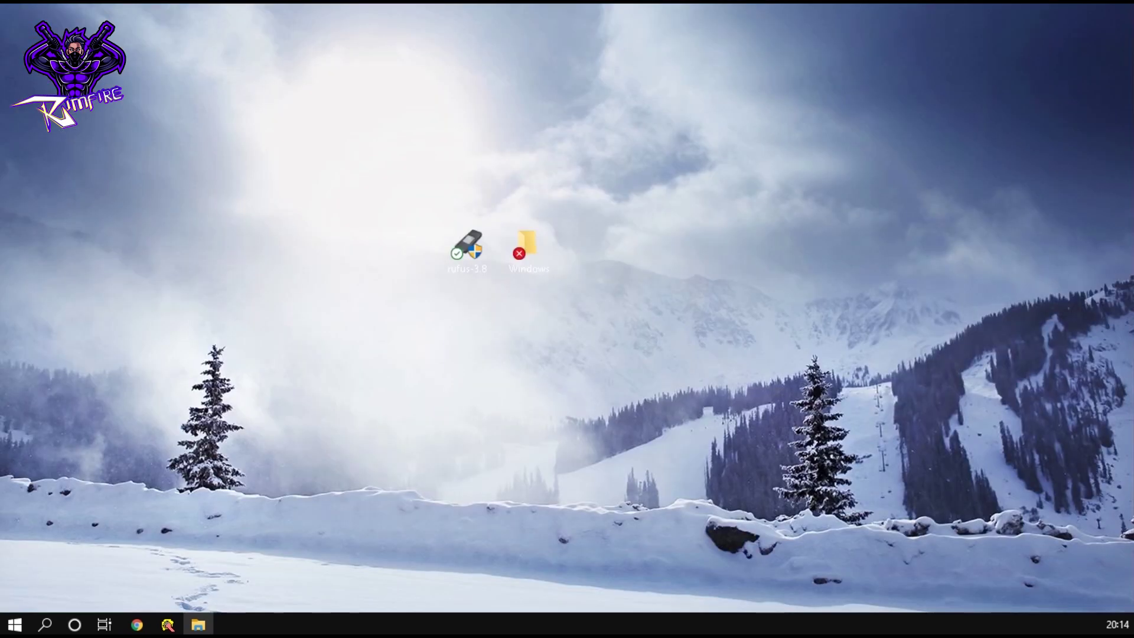